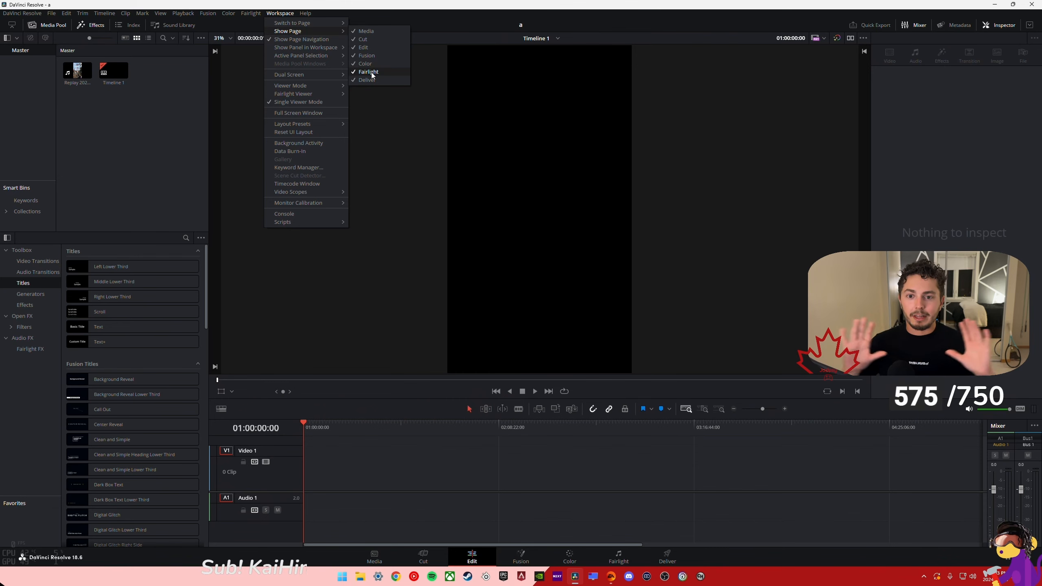
- Hide the Fairlight, Color, Fusion, Cut and Media pages, keeping only Edit and Deliver in the page navigation
{"action": "left_click", "coordinate": [368, 71]}
{"action": "left_click", "coordinate": [366, 64]}
{"action": "left_click", "coordinate": [366, 56]}
{"action": "left_click", "coordinate": [363, 39]}
{"action": "left_click", "coordinate": [366, 31]}
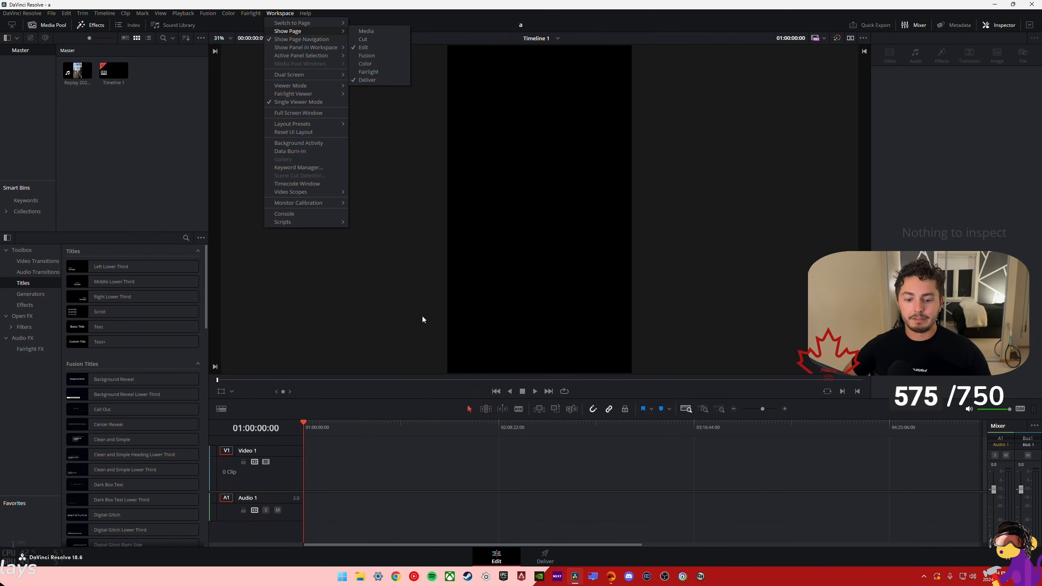
{"action": "key", "text": "Escape"}
{"action": "key", "text": "Escape"}
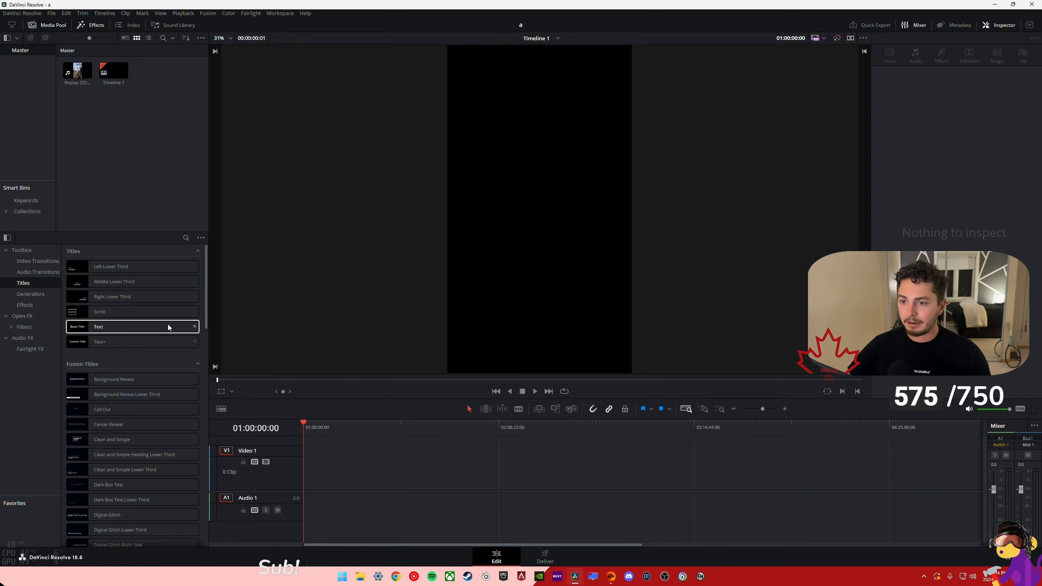
- Toggle the Media Pool and Effects library, leaving both hidden
{"action": "left_click", "coordinate": [52, 26]}
{"action": "left_click", "coordinate": [84, 25]}
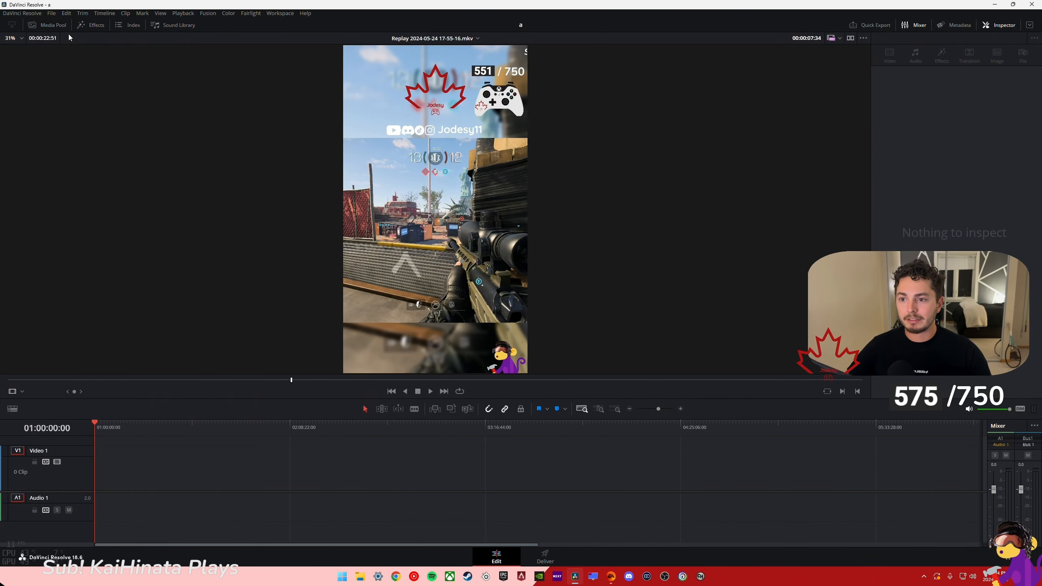
{"action": "left_click", "coordinate": [41, 25]}
{"action": "left_click", "coordinate": [87, 24]}
{"action": "left_click", "coordinate": [41, 25]}
{"action": "left_click", "coordinate": [87, 25]}
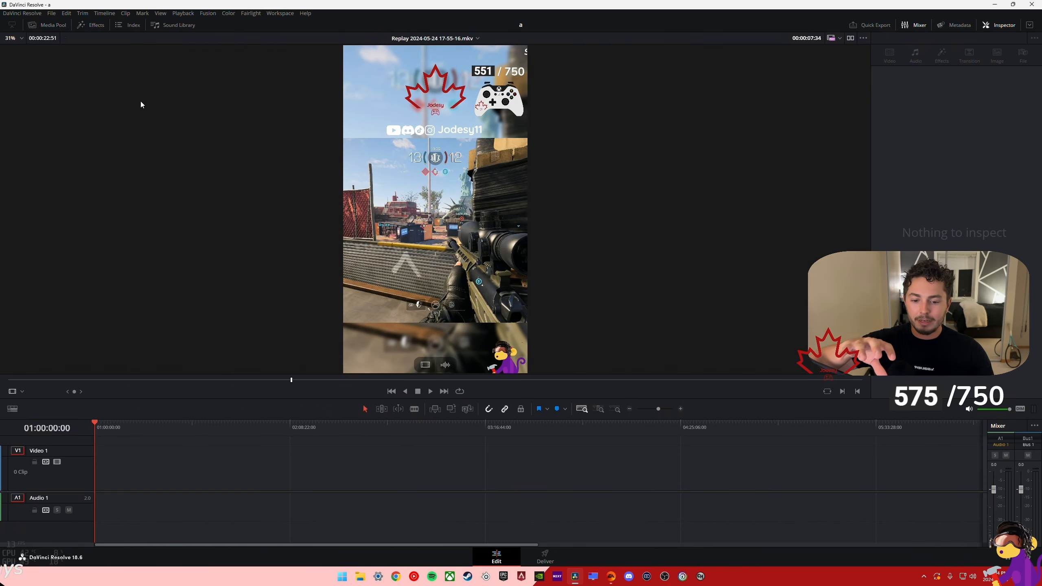
- Show the Media Pool and view the recordings offered for media import in the Videos folder, without importing any
{"action": "left_click", "coordinate": [53, 26]}
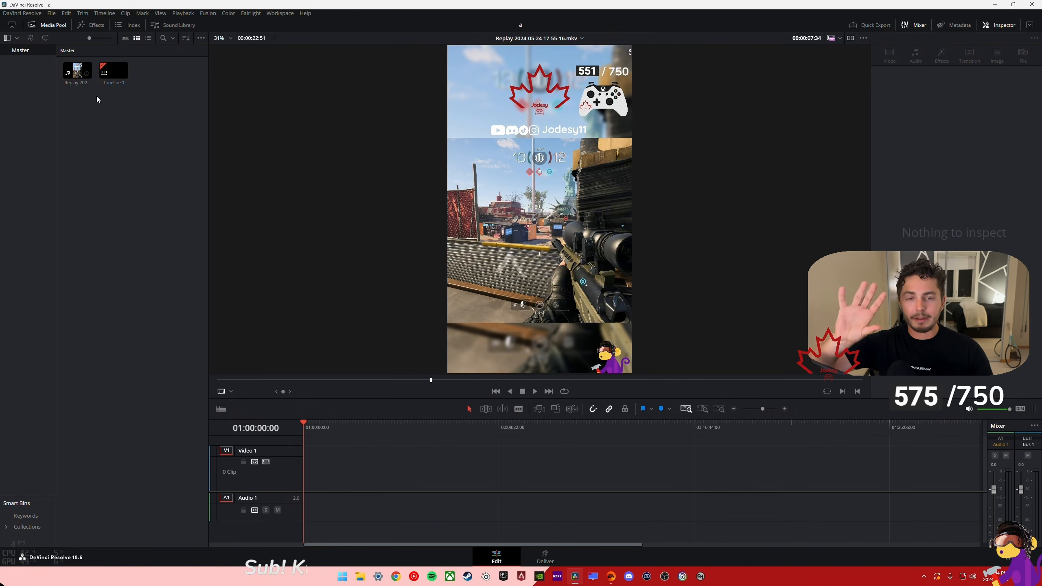
{"action": "right_click", "coordinate": [92, 116]}
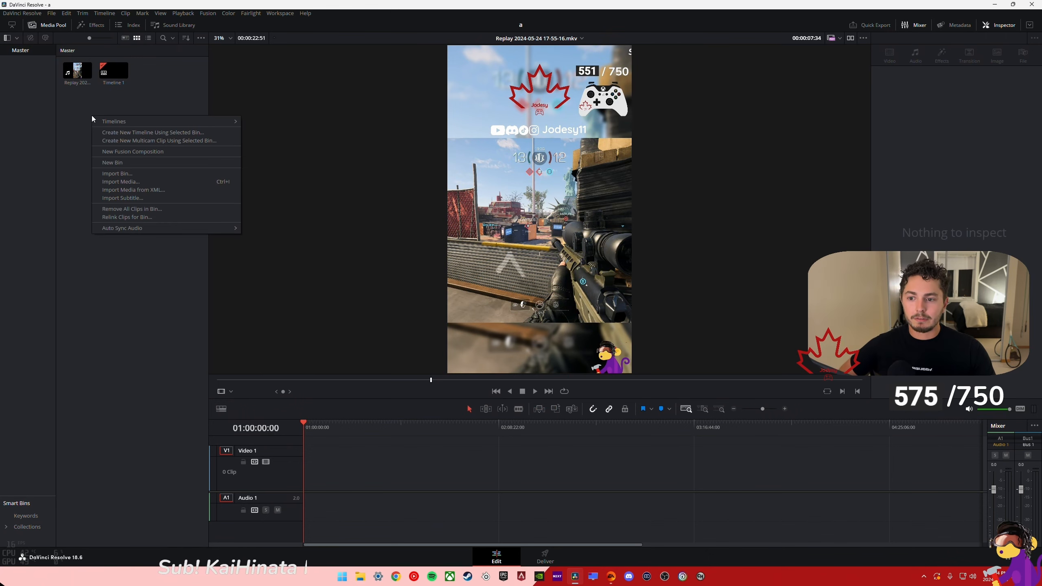
{"action": "left_click", "coordinate": [121, 181]}
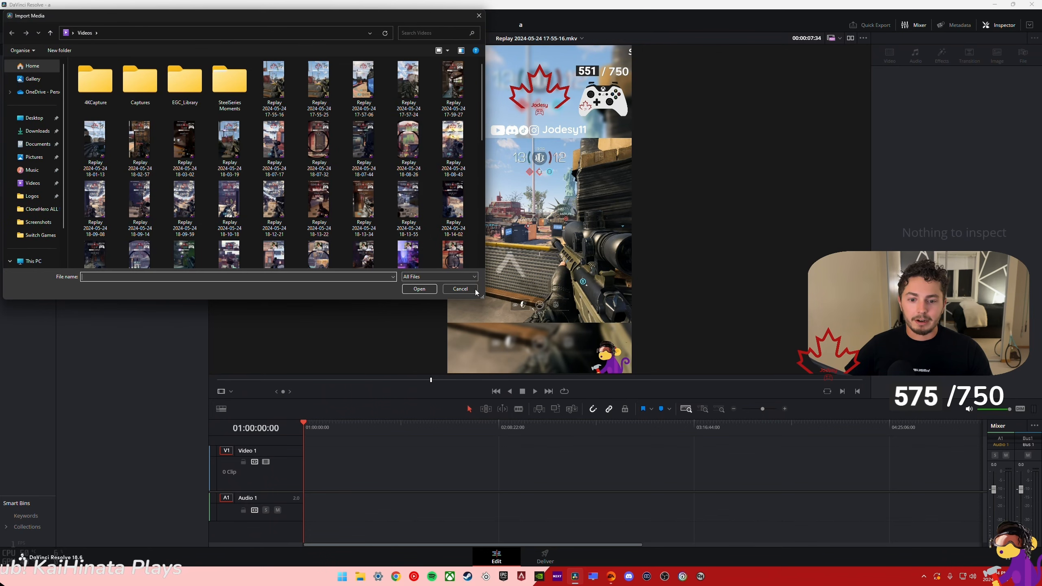
{"action": "left_click", "coordinate": [460, 289]}
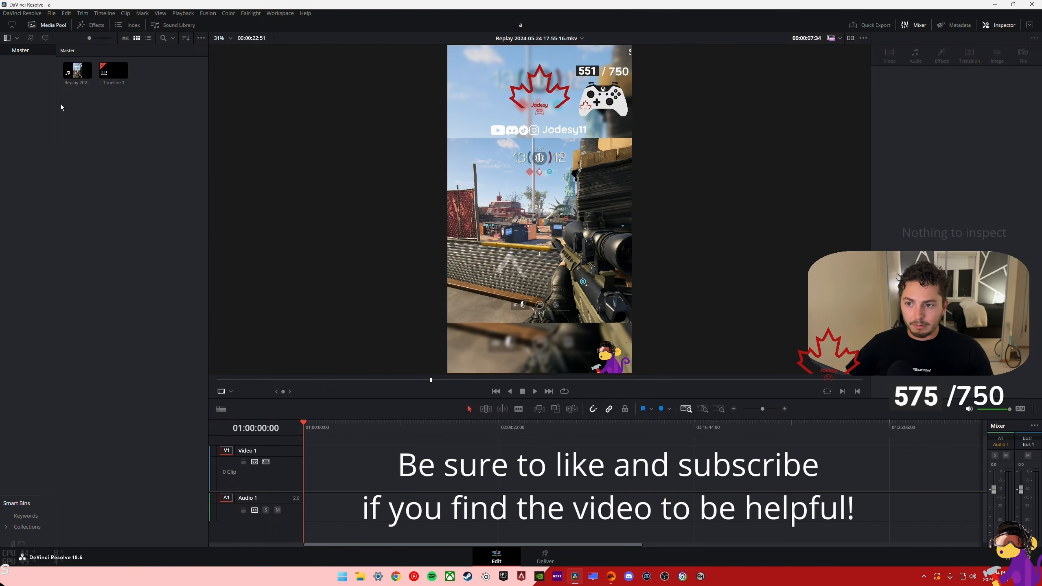
- Hide the Media Pool and show the Effects library instead
{"action": "left_click", "coordinate": [43, 26]}
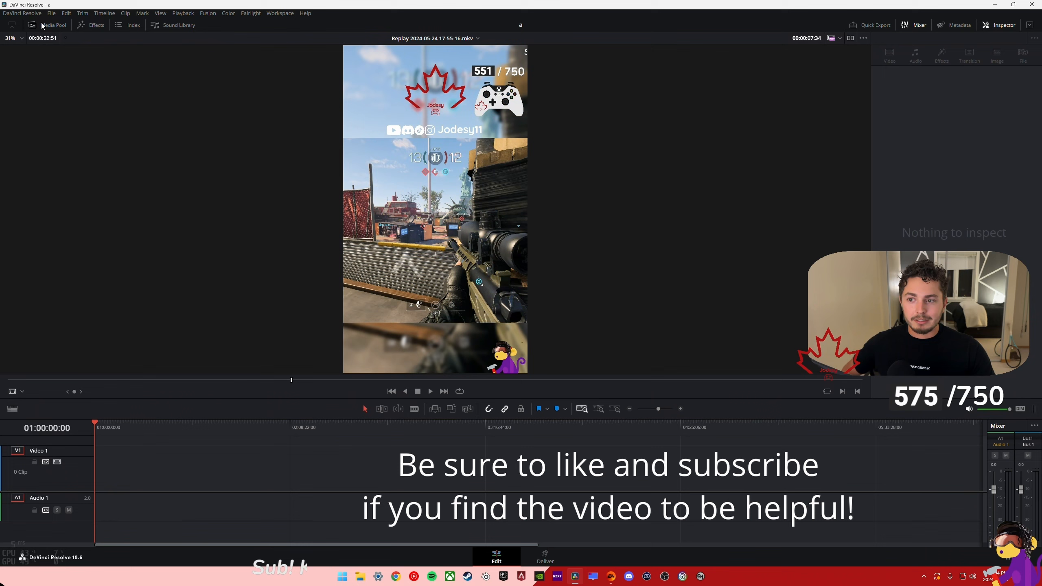
{"action": "left_click", "coordinate": [95, 26]}
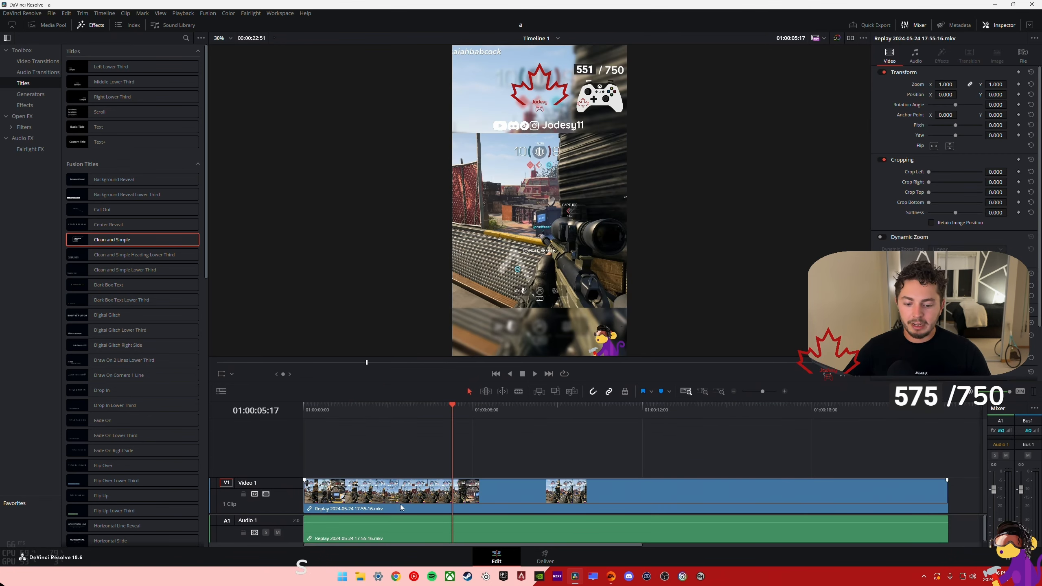
{"action": "left_click", "coordinate": [41, 27]}
{"action": "left_click", "coordinate": [40, 27]}
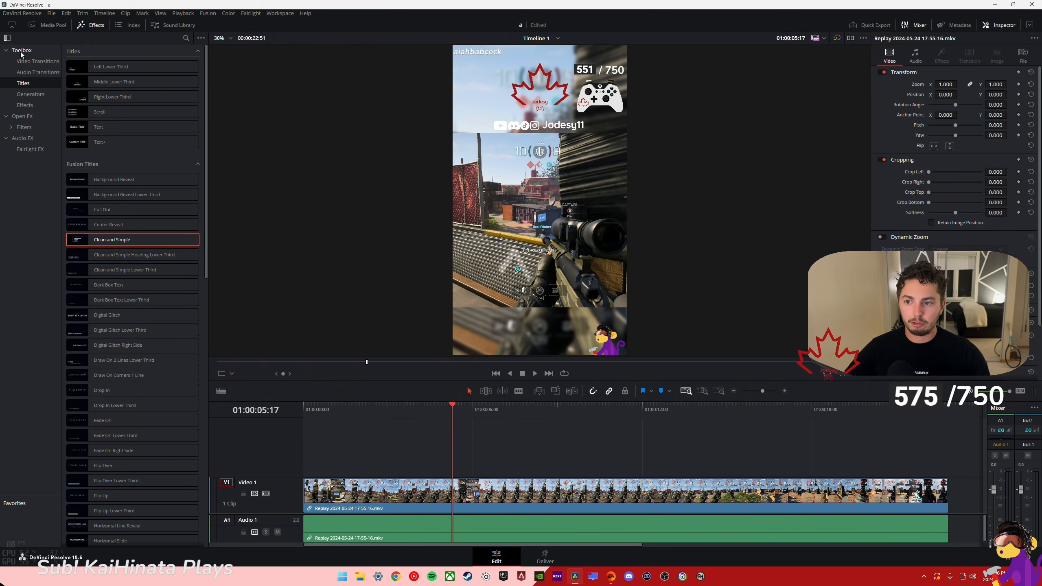
- Place the Clean and Simple Fusion title on a track above the replay clip at the timeline's start and select it
{"action": "left_click", "coordinate": [37, 61]}
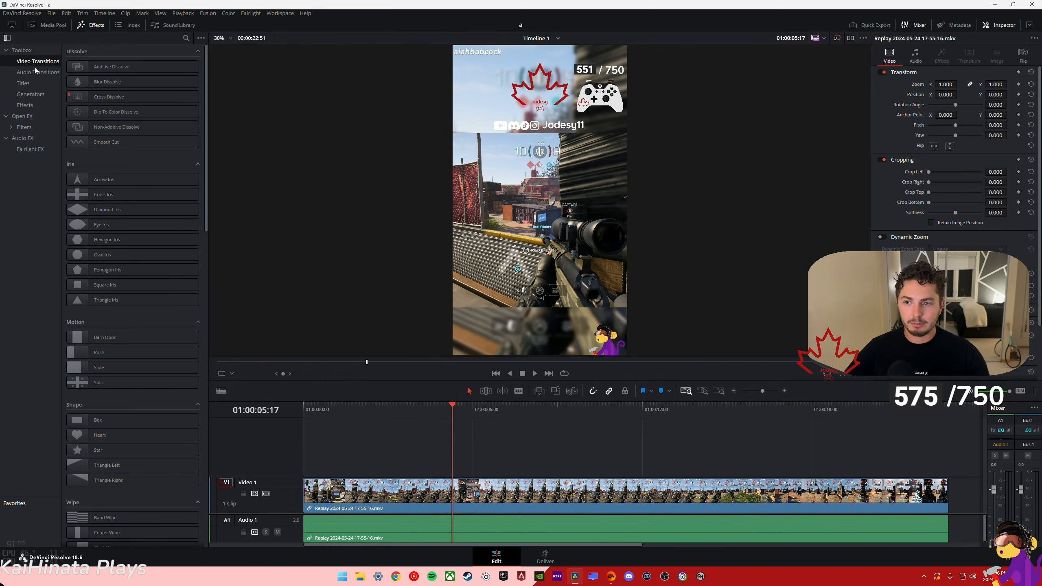
{"action": "left_click", "coordinate": [31, 84]}
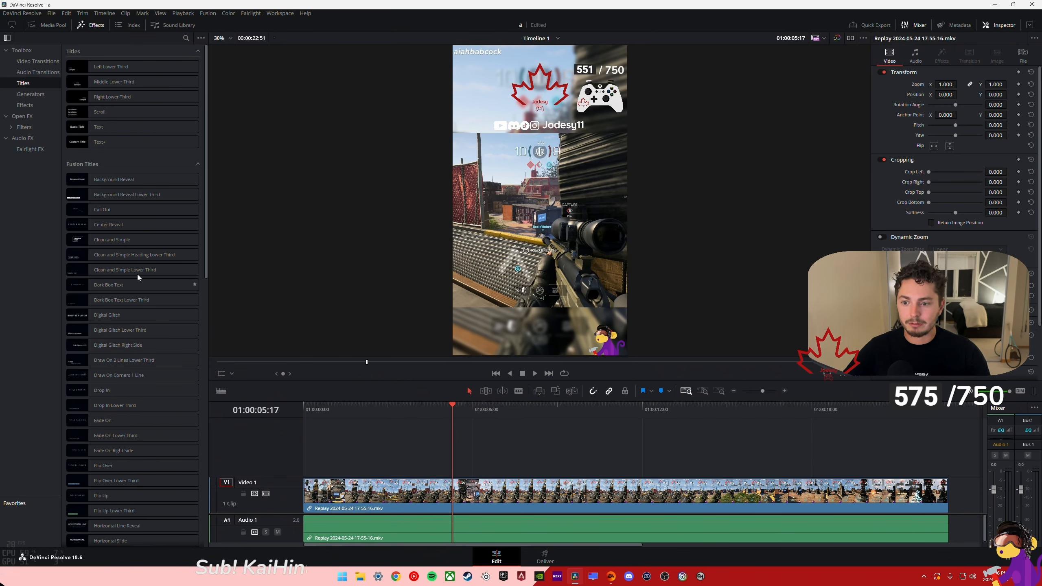
{"action": "left_click", "coordinate": [114, 240]}
{"action": "left_click_drag", "start_coordinate": [114, 240], "coordinate": [306, 467]}
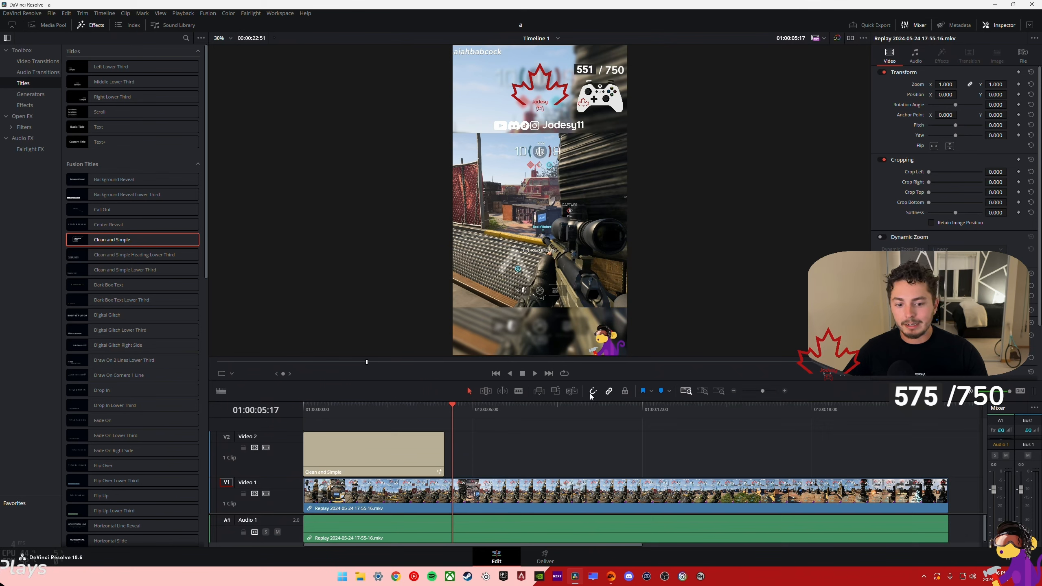
{"action": "mouse_move", "coordinate": [386, 449]}
{"action": "left_mouse_down"}
{"action": "mouse_move", "coordinate": [397, 452]}
{"action": "mouse_move", "coordinate": [388, 452]}
{"action": "left_mouse_up"}
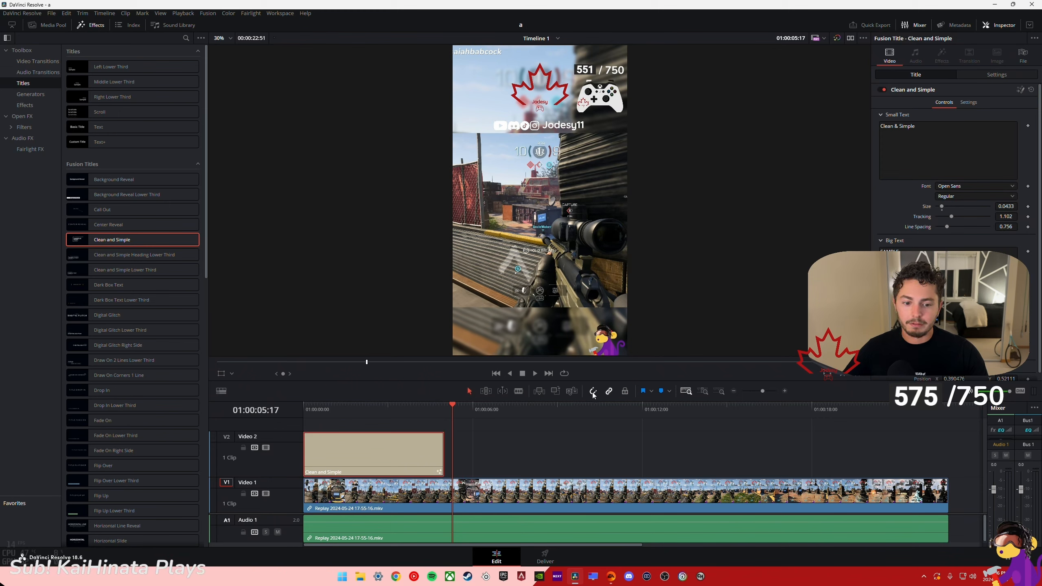
- Play the timeline from its start to preview the Clean and Simple title over the replay clip
{"action": "left_click", "coordinate": [307, 412]}
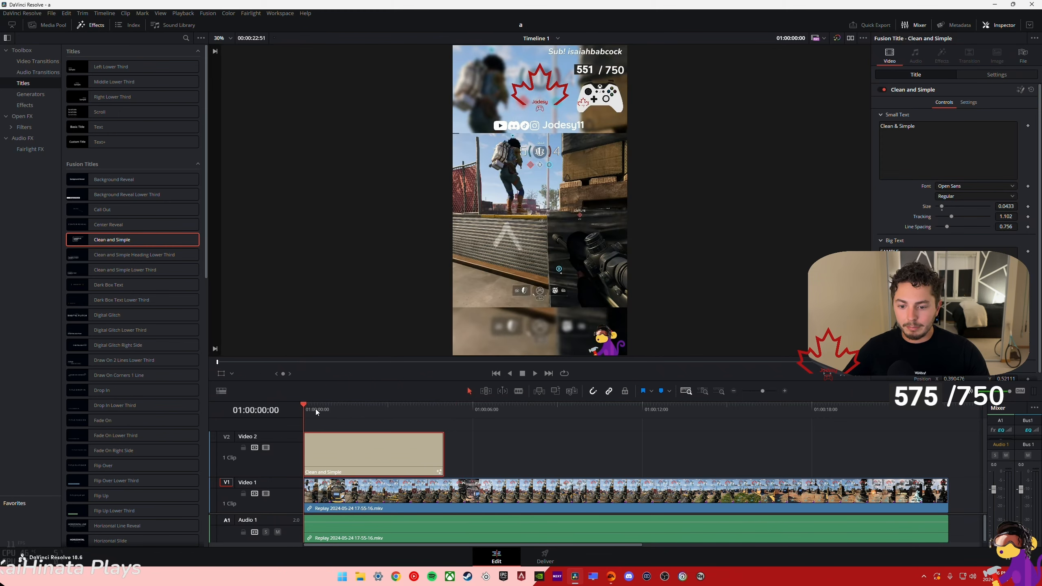
{"action": "left_click", "coordinate": [536, 374]}
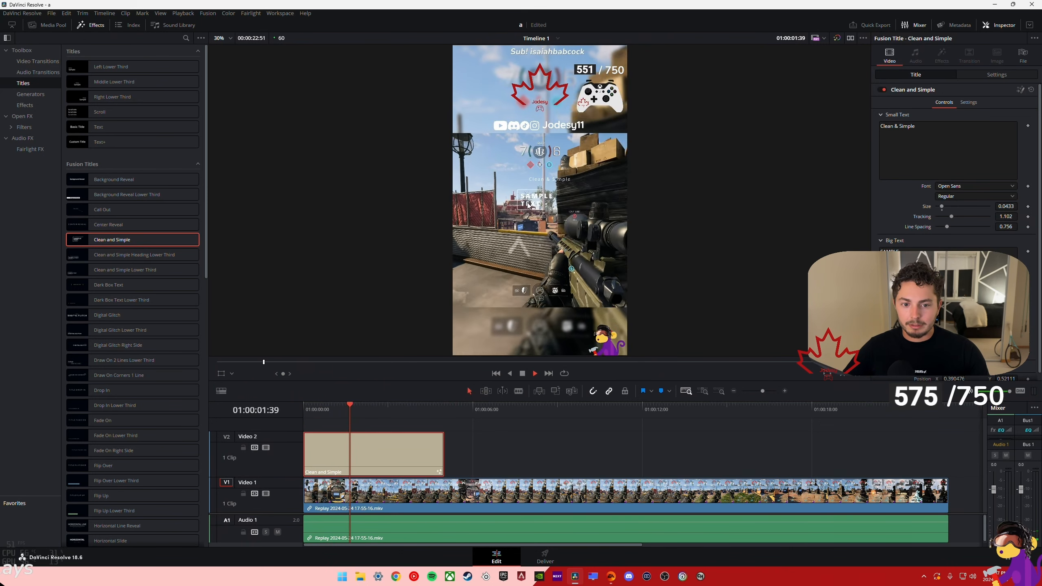
{"action": "key", "text": "space"}
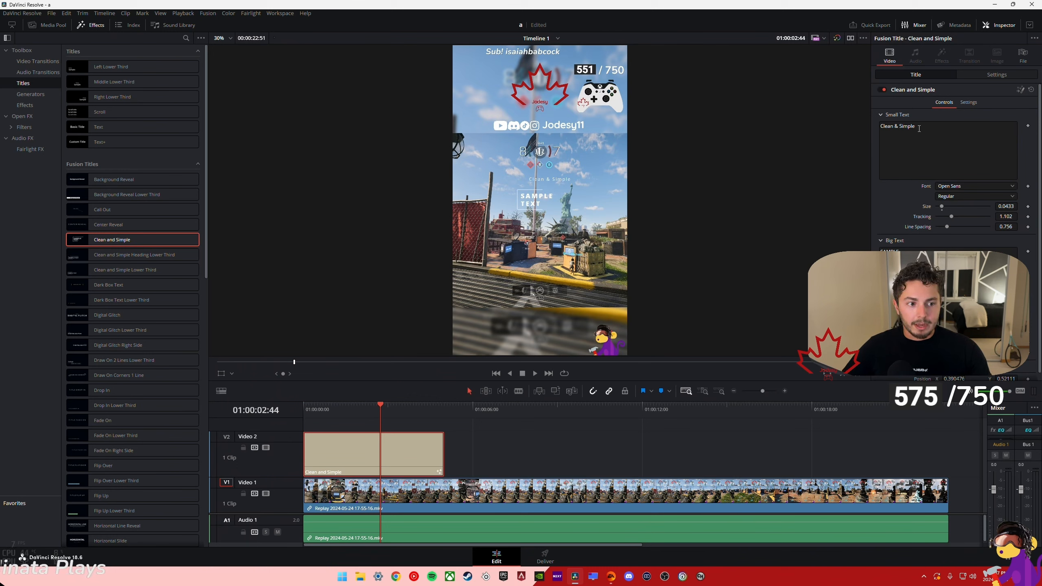
- Replace the Clean and Simple title's big text with "Trickshots!!"
{"action": "left_click_drag", "start_coordinate": [919, 128], "coordinate": [905, 130]}
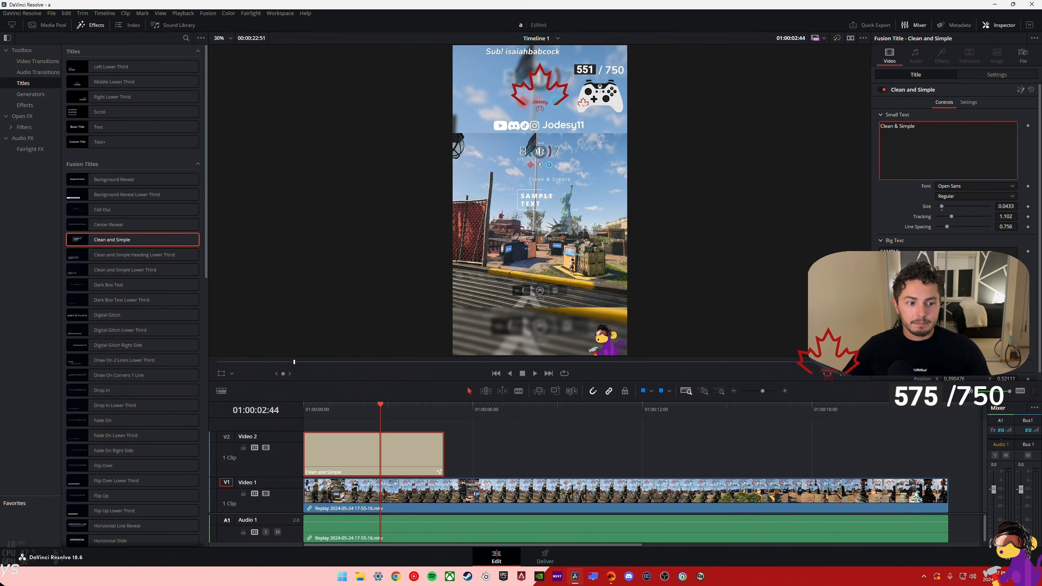
{"action": "left_click", "coordinate": [919, 269]}
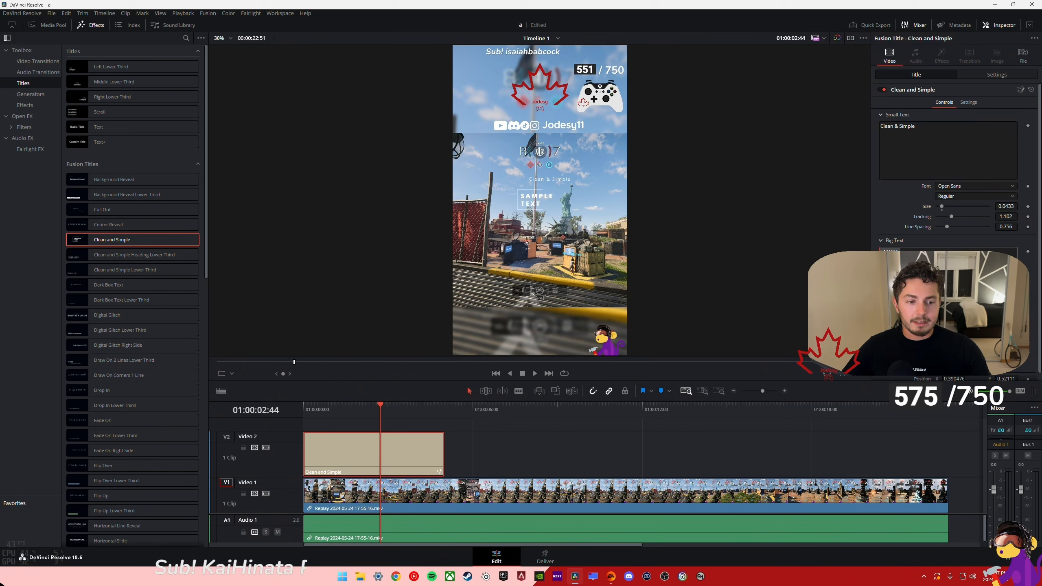
{"action": "key", "text": "ctrl+a"}
{"action": "key", "text": "BackSpace"}
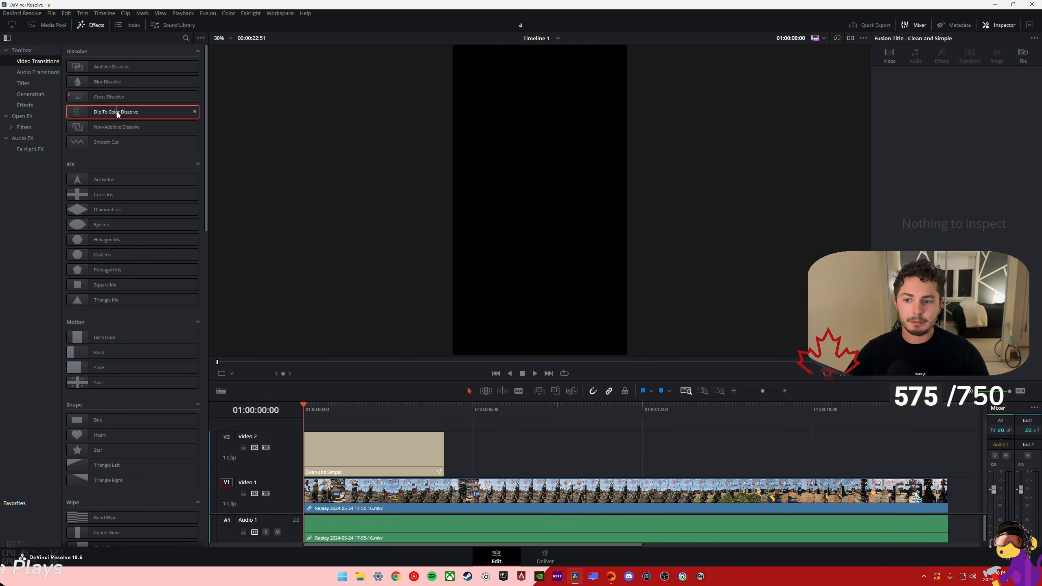
- Add a Dip To Color Dissolve at the replay clip's start, shift the title to about 1.5 s in, and preview the opening
{"action": "left_click_drag", "start_coordinate": [117, 111], "coordinate": [386, 461]}
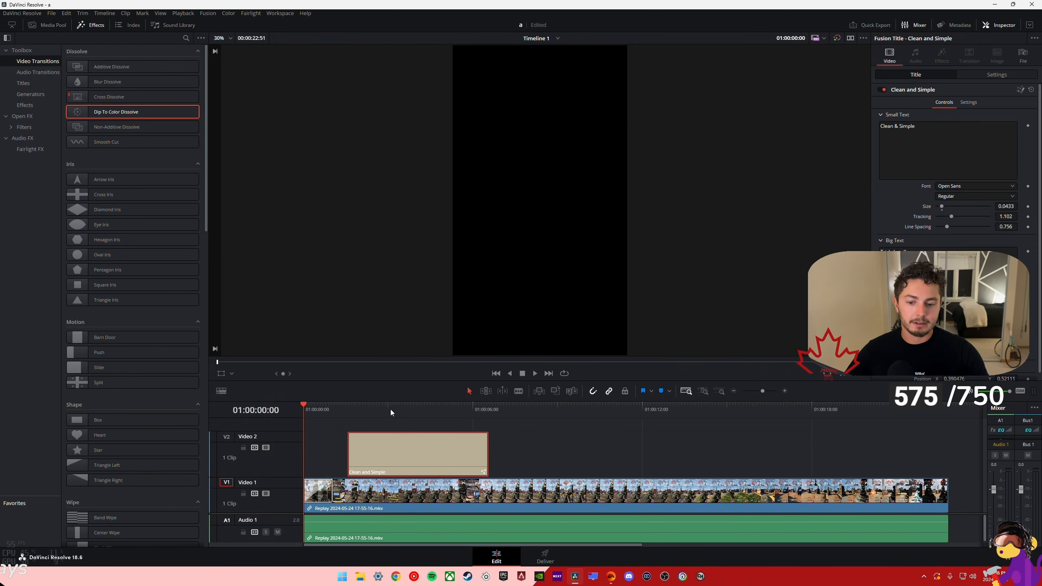
{"action": "left_click", "coordinate": [534, 374]}
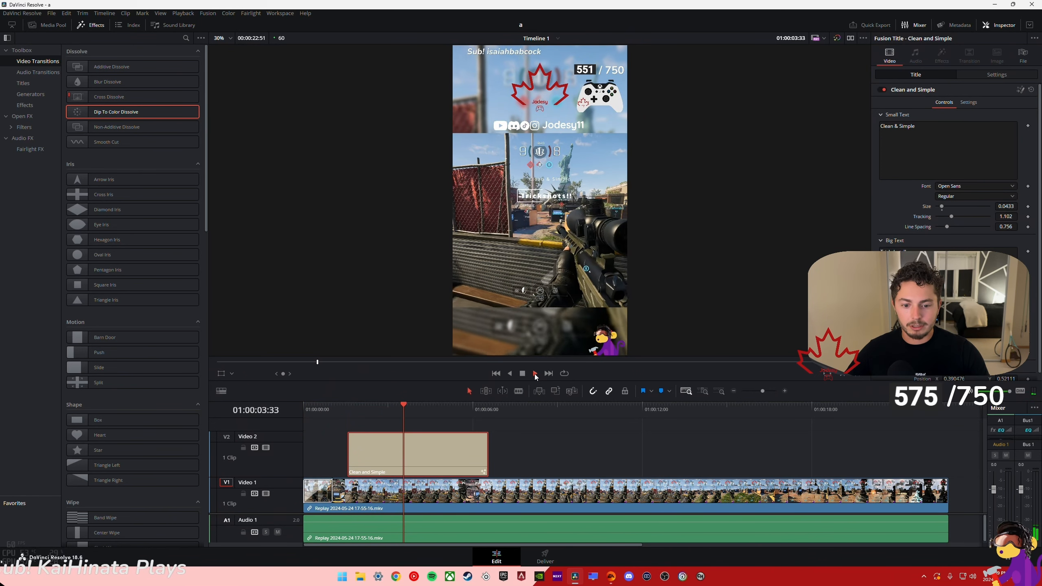
{"action": "left_click", "coordinate": [524, 373]}
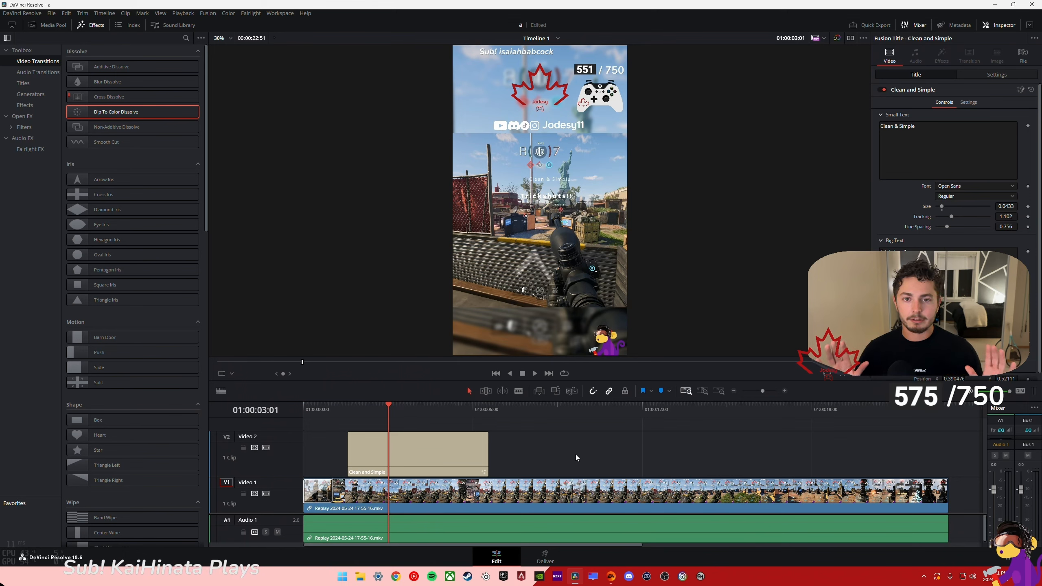
- Set the replay clip's zoom to 1.220
{"action": "left_click", "coordinate": [581, 494]}
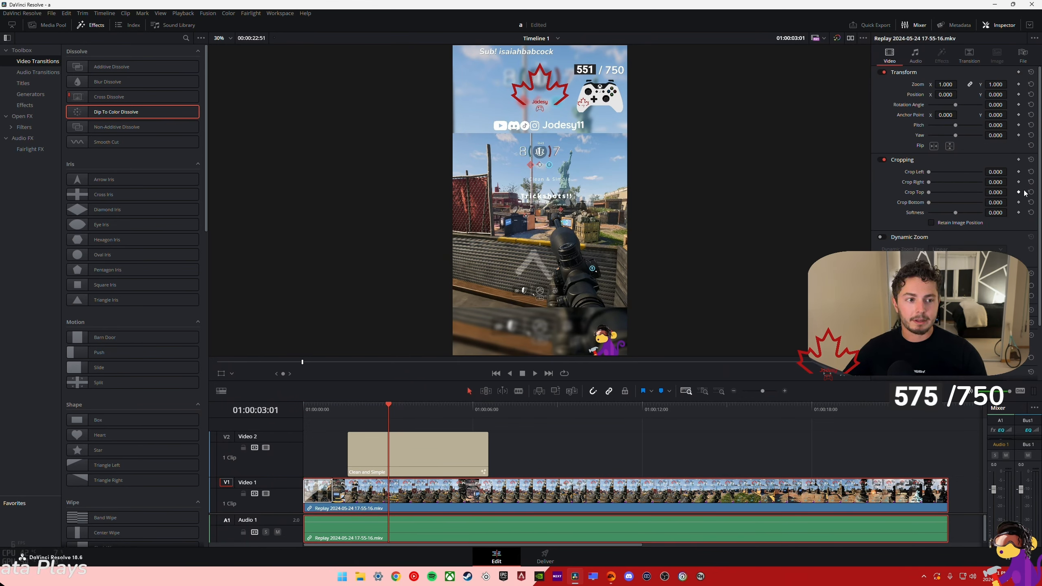
{"action": "mouse_move", "coordinate": [945, 84]}
{"action": "left_mouse_down"}
{"action": "mouse_move", "coordinate": [1005, 84]}
{"action": "mouse_move", "coordinate": [931, 84]}
{"action": "mouse_move", "coordinate": [955, 84]}
{"action": "left_mouse_up"}
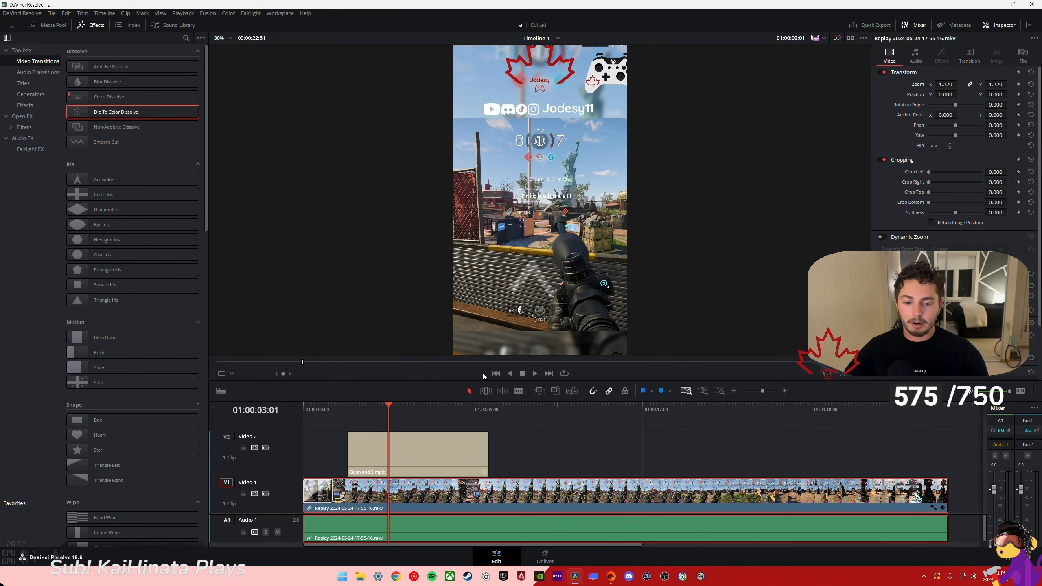
- Split the replay clip at 01:00:08:09
{"action": "left_click", "coordinate": [534, 405]}
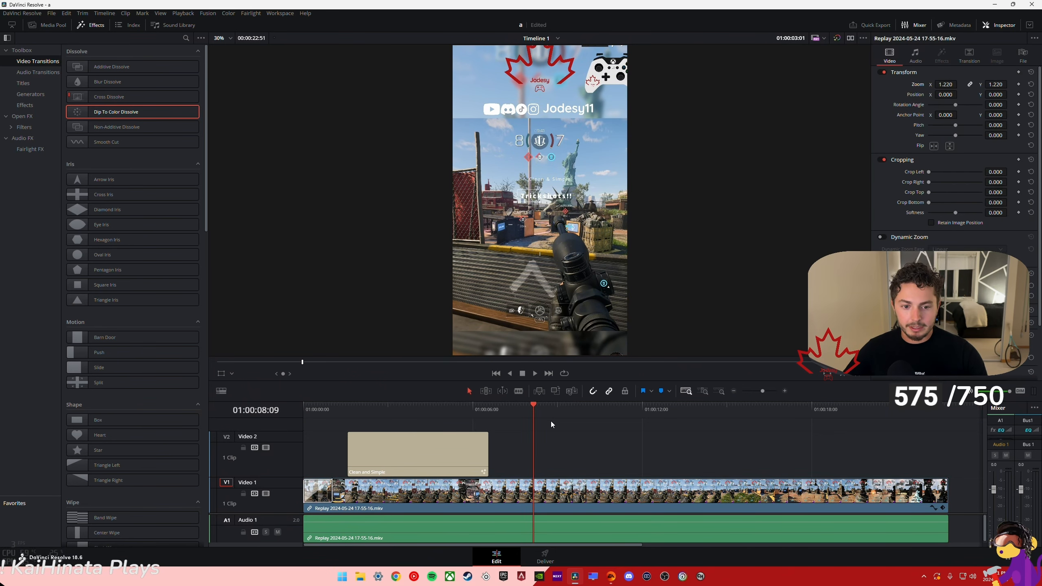
{"action": "left_click", "coordinate": [104, 13]}
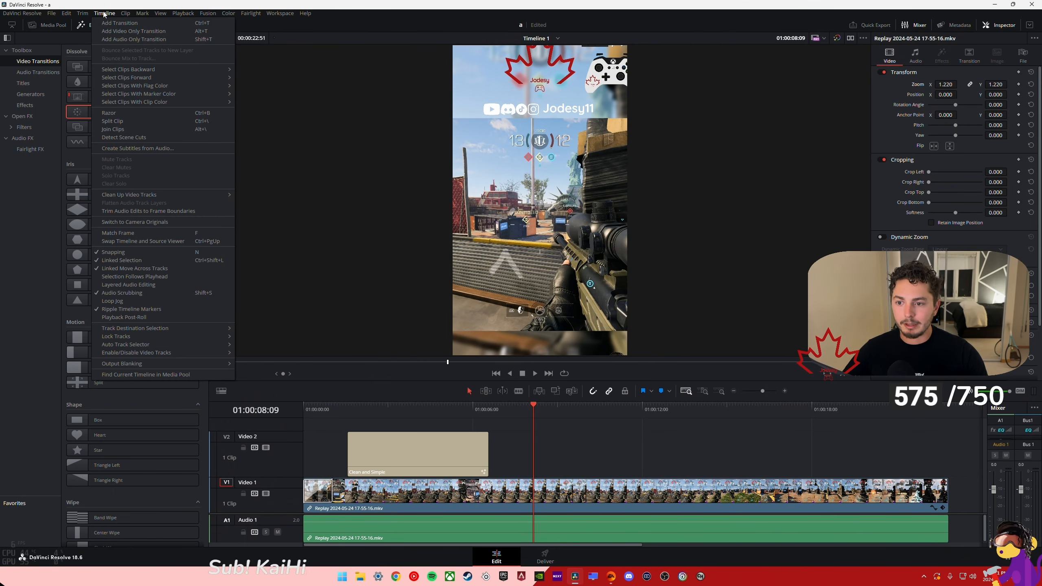
{"action": "left_click", "coordinate": [128, 121]}
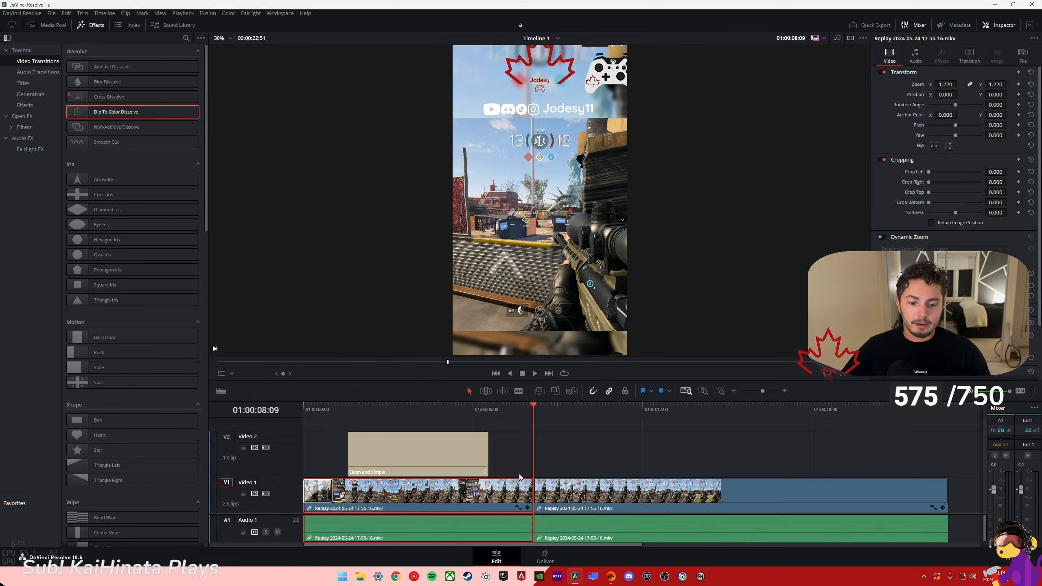
- Set the zoom of the replay clip's second segment to 1.410 and play it back from the cut
{"action": "left_click", "coordinate": [578, 486]}
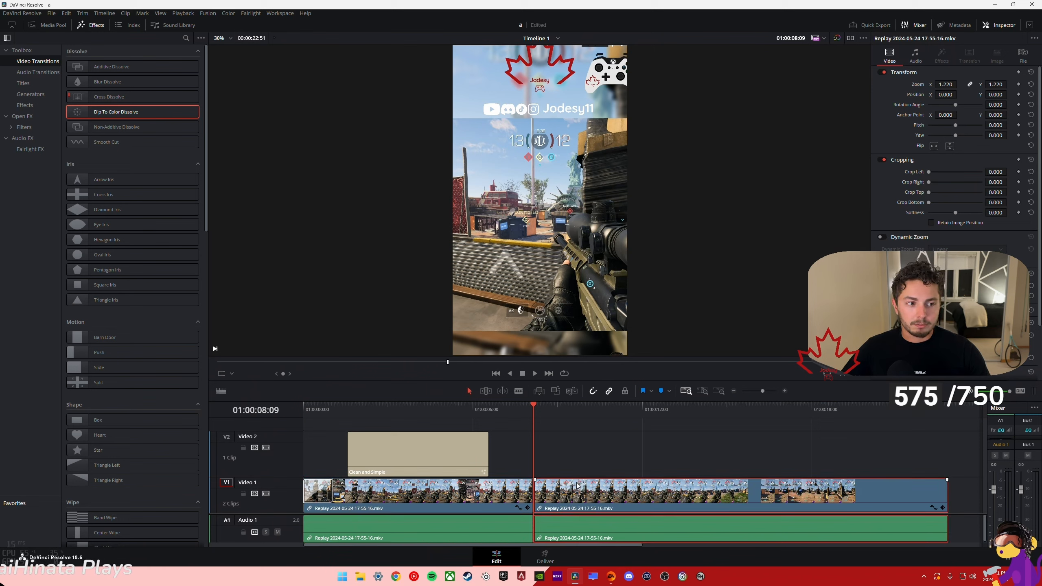
{"action": "left_click_drag", "start_coordinate": [946, 84], "coordinate": [960, 85]}
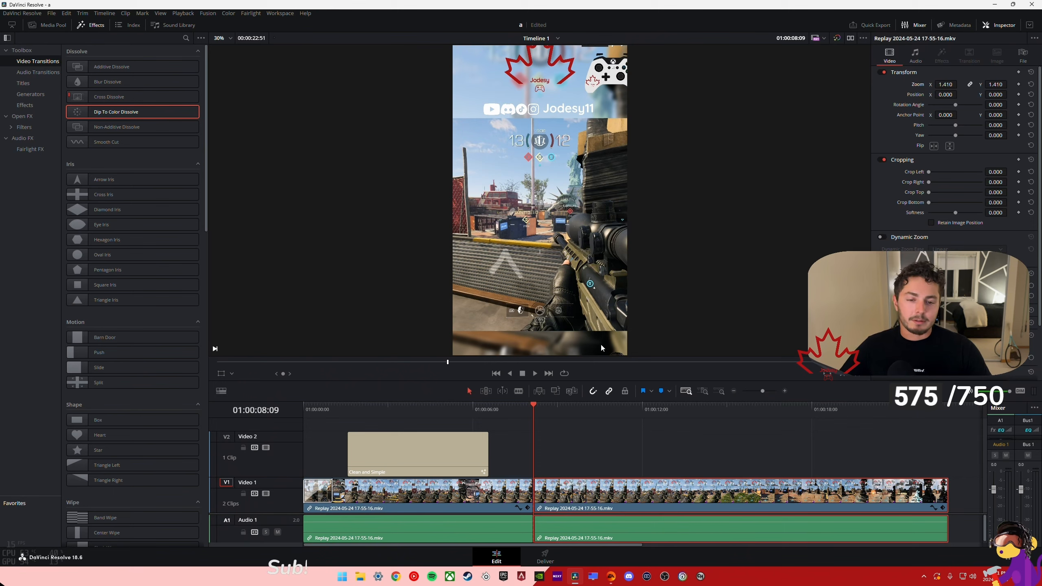
{"action": "left_click", "coordinate": [534, 373]}
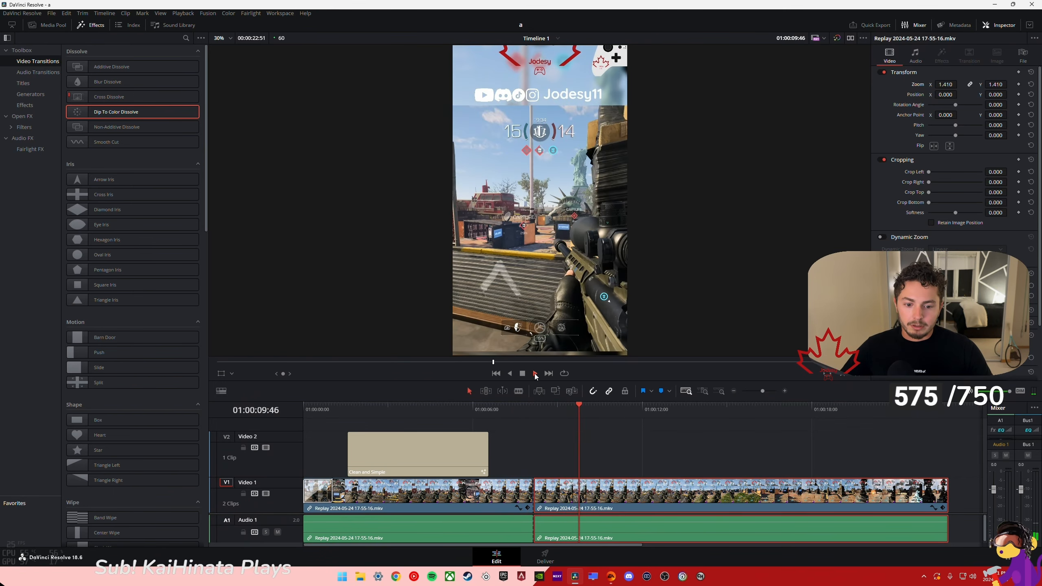
{"action": "left_click", "coordinate": [522, 372]}
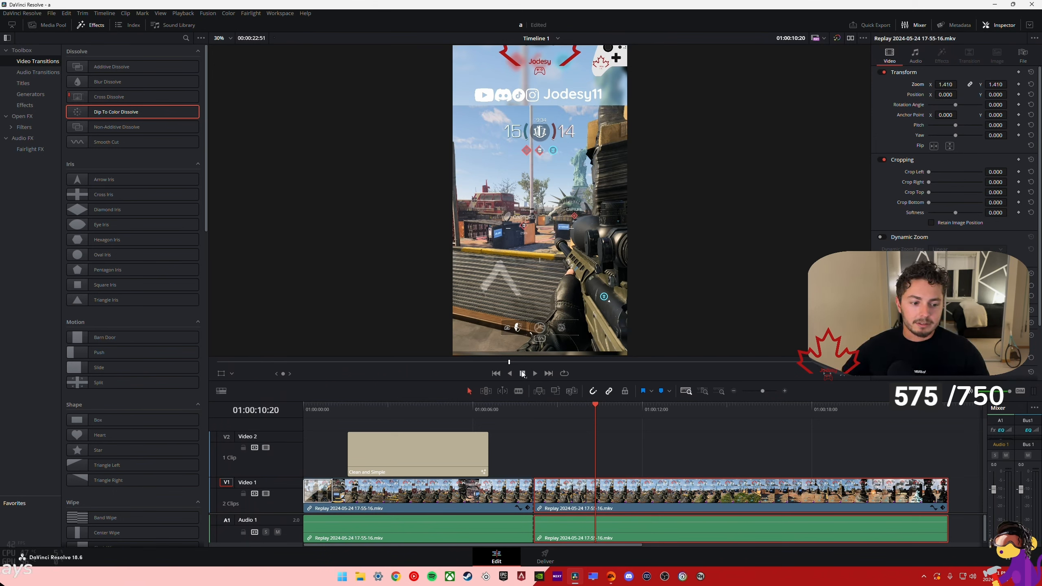
{"action": "left_click", "coordinate": [585, 454]}
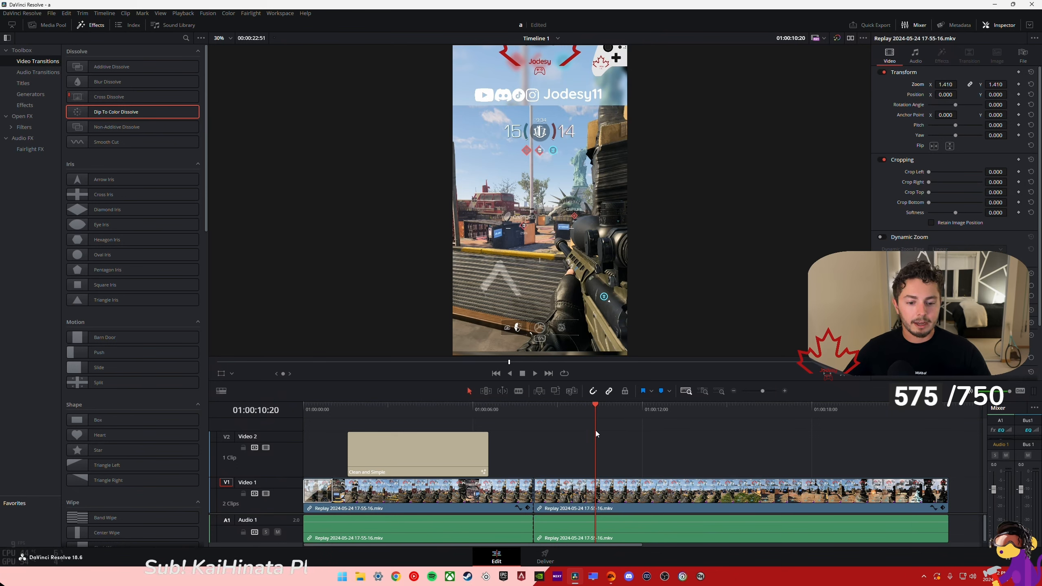
- Play back the second segment, adjust its audio level on the timeline, and save the project
{"action": "left_click", "coordinate": [654, 531]}
{"action": "left_click", "coordinate": [535, 374]}
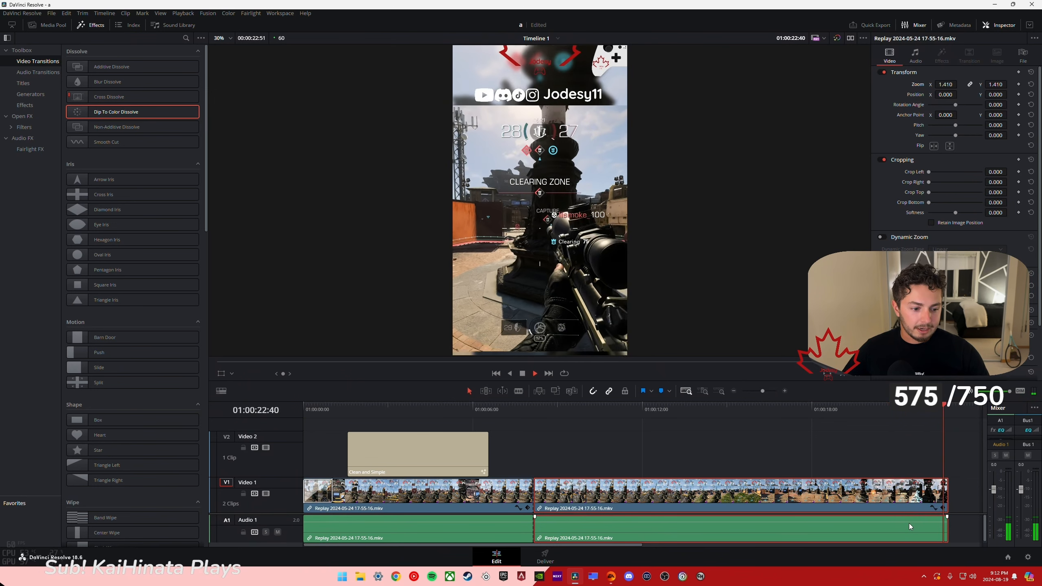
{"action": "left_click_drag", "start_coordinate": [908, 522], "coordinate": [908, 521]}
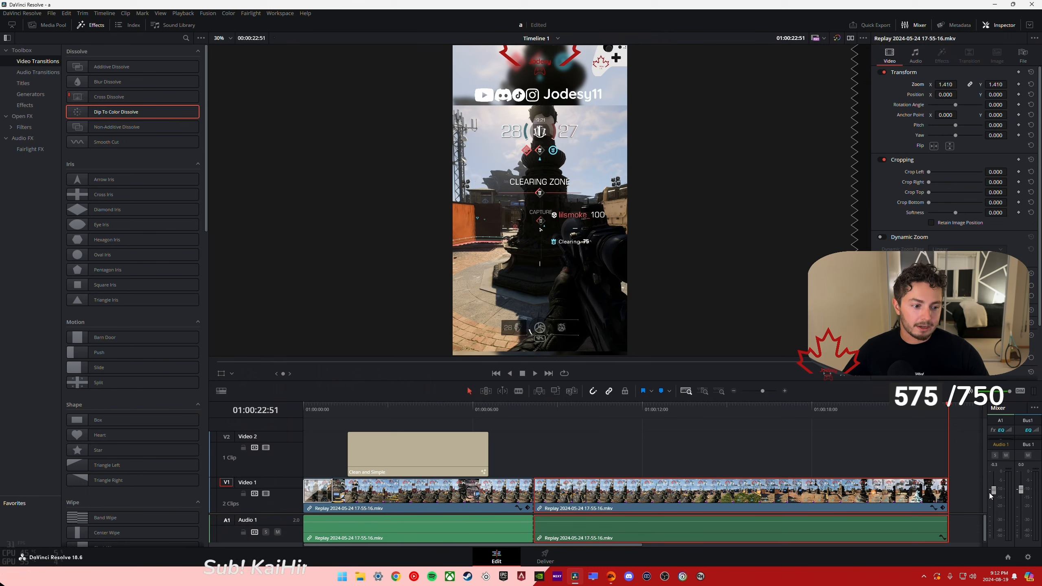
{"action": "key", "text": "ctrl+s"}
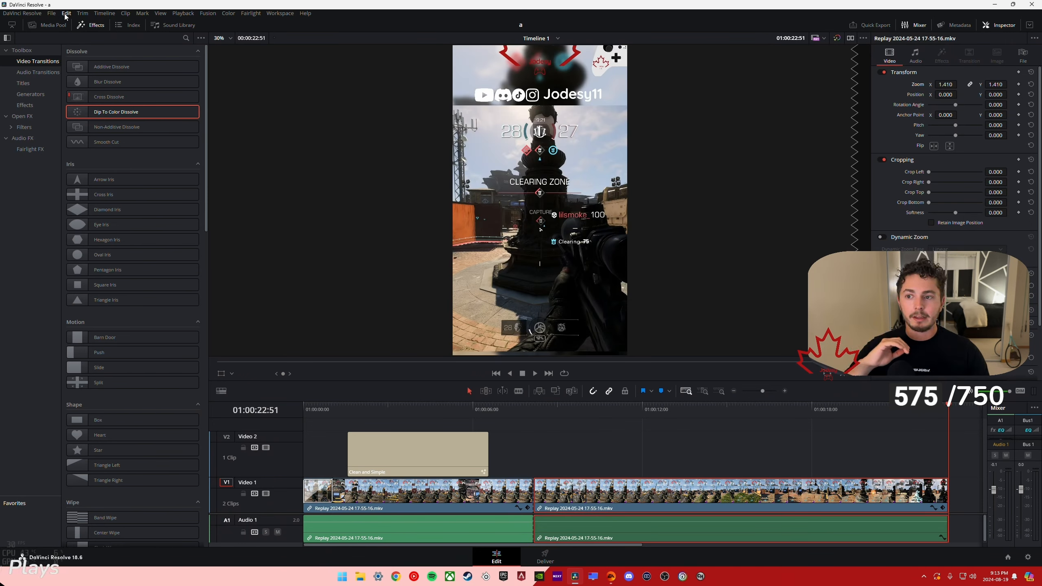
- Open the project settings and bring up the options for managing settings presets
{"action": "left_click", "coordinate": [51, 13]}
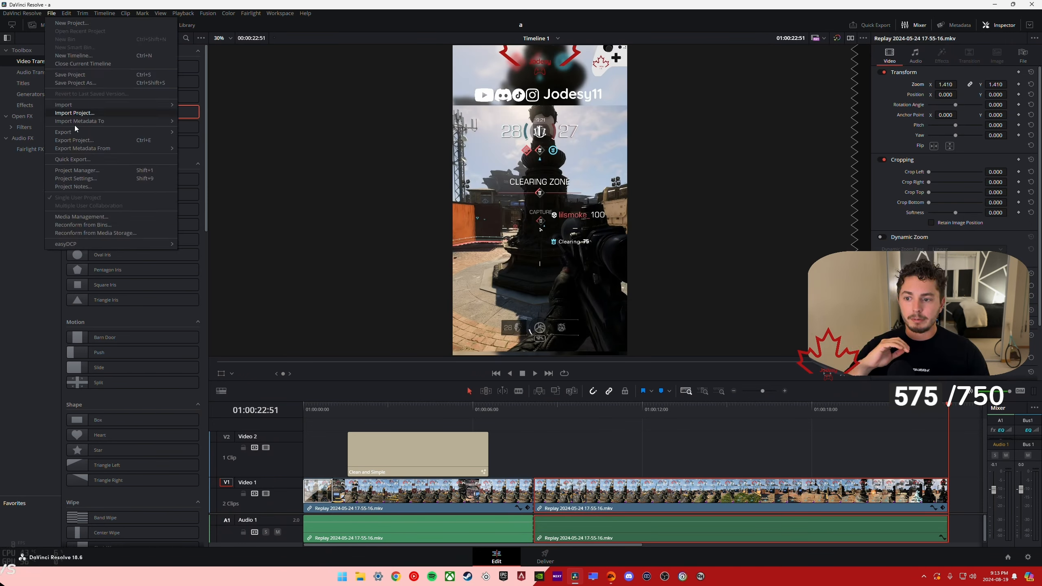
{"action": "left_click", "coordinate": [96, 179]}
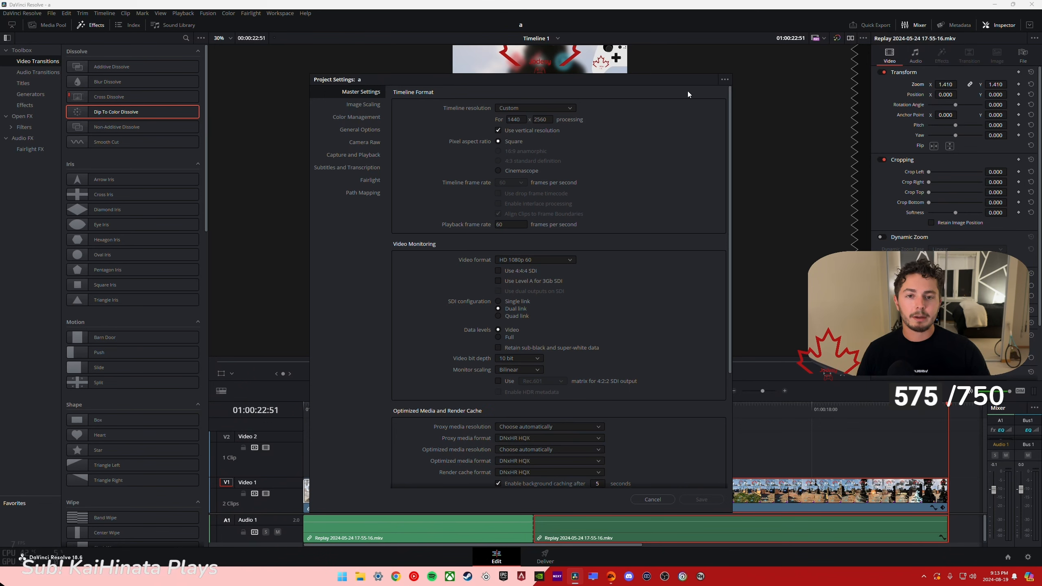
{"action": "left_click", "coordinate": [724, 79]}
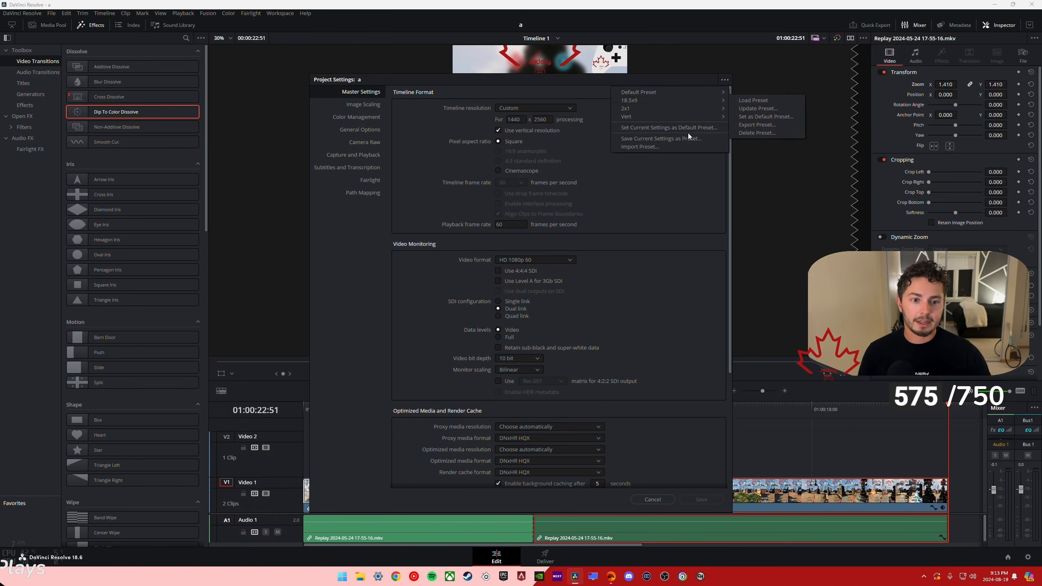